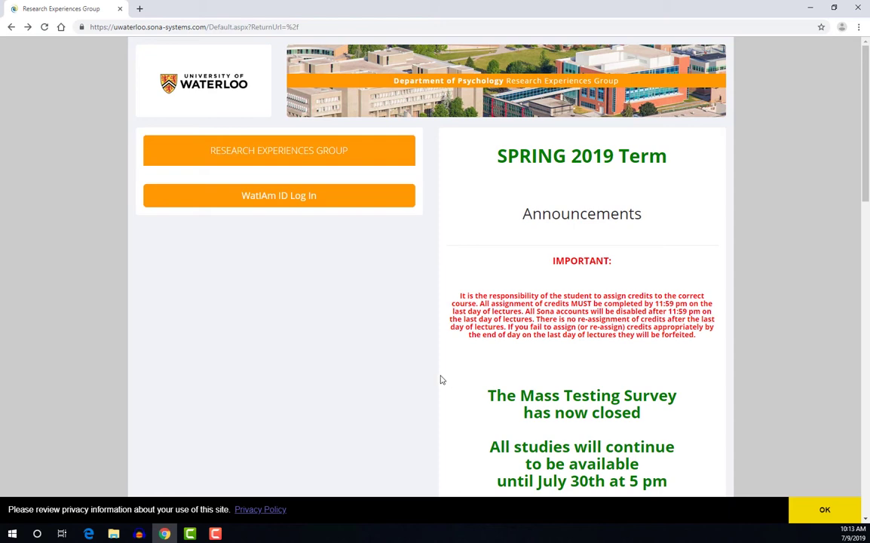
Log in to the Sona account with WatIAM ID regtest1 and the account password.
click(272, 197)
text(r)
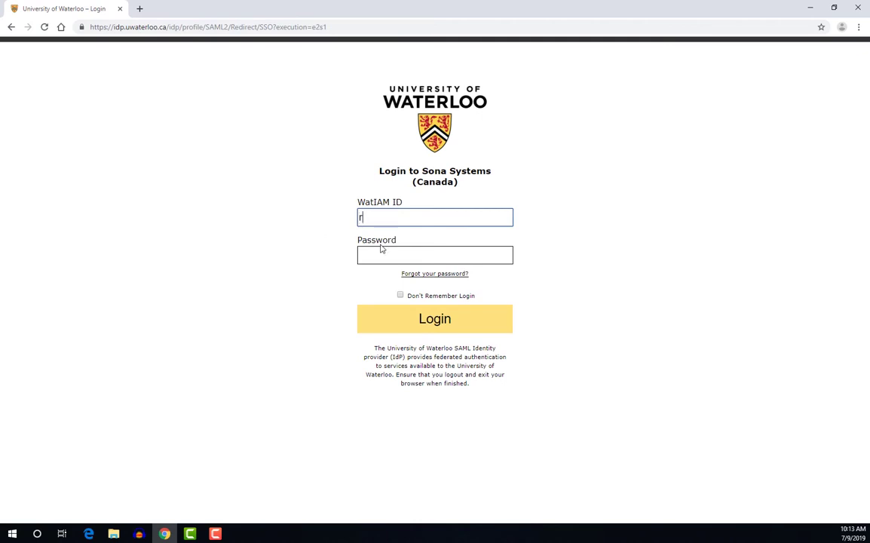
text(egtest1)
click(379, 253)
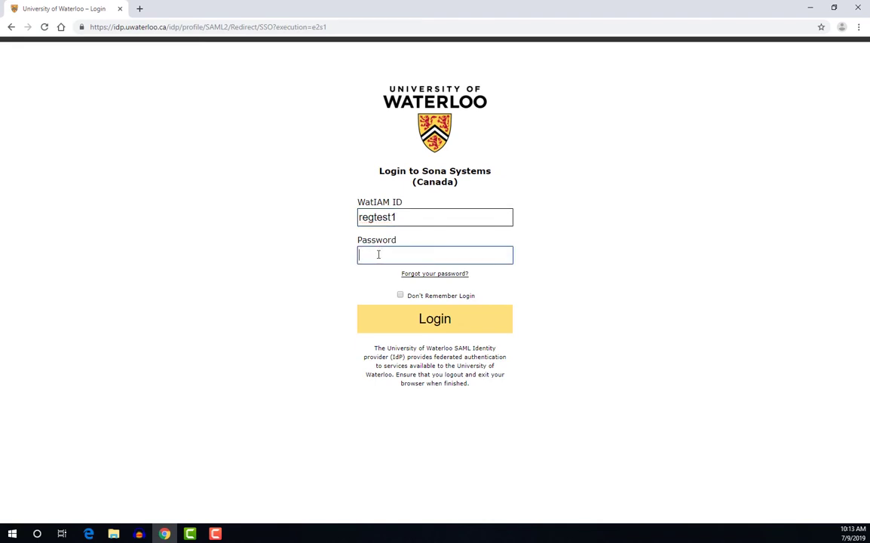
text(•••••••••)
click(420, 318)
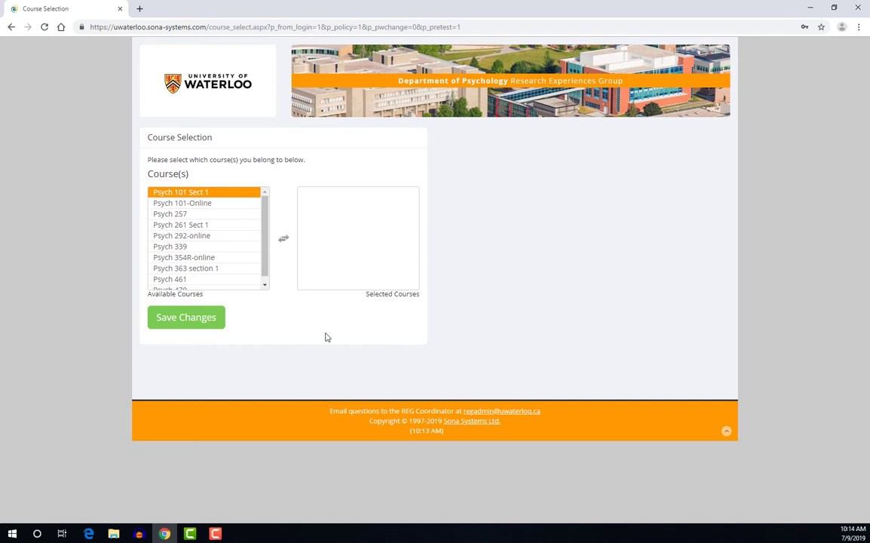
Add Psych 101 Sect 1 to the selected courses and save the course selection.
double_click(213, 194)
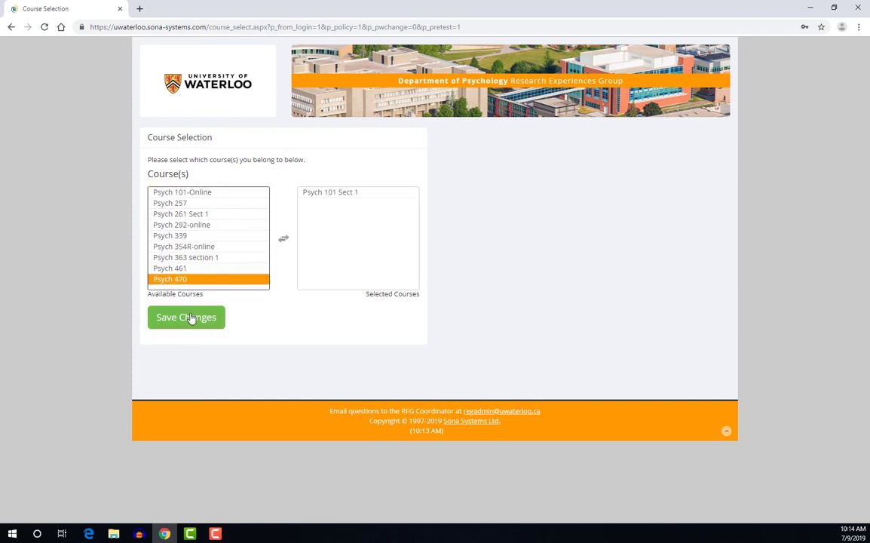
click(193, 317)
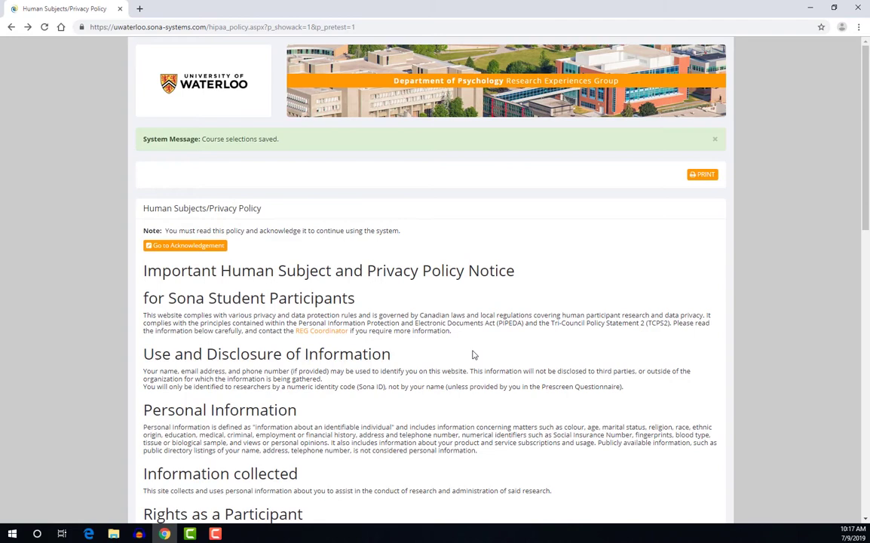
Read through the Human Subjects/Privacy Policy and agree to its terms.
scroll(474, 355, down, 1)
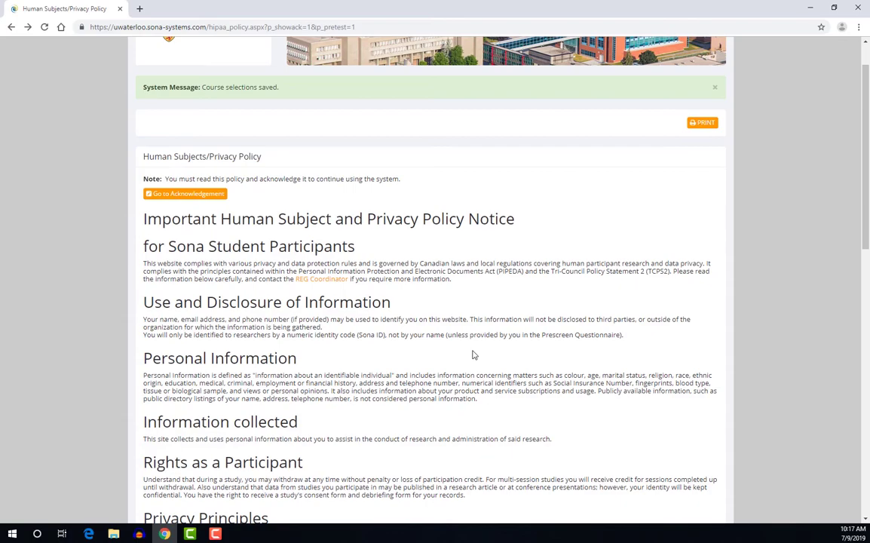
scroll(473, 354, down, 8)
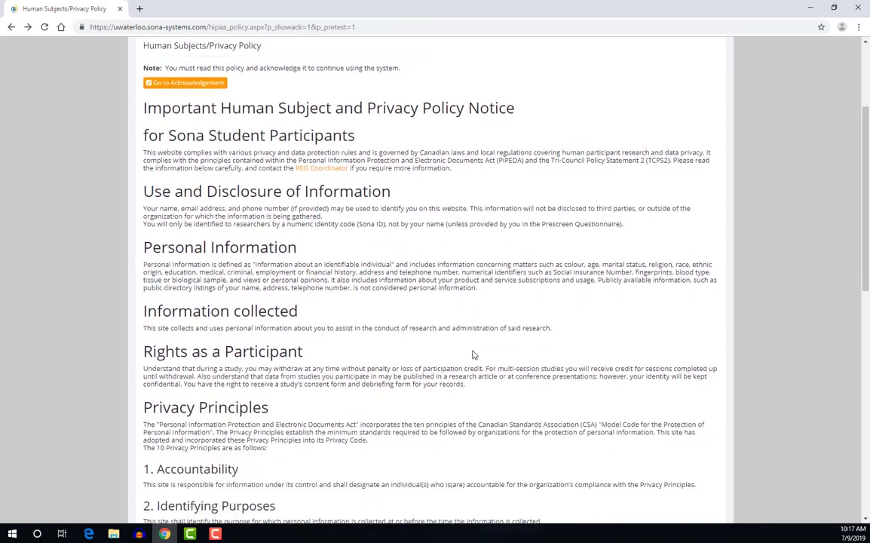
scroll(474, 354, down, 4)
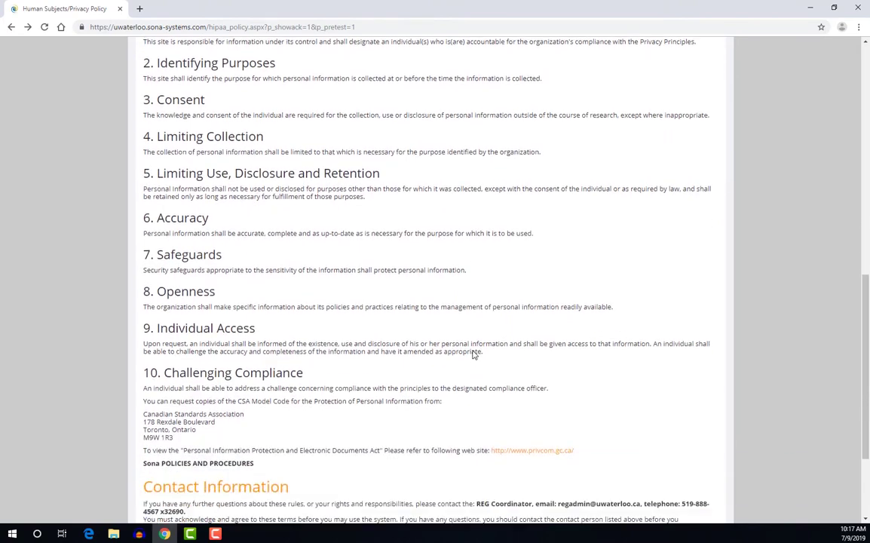
scroll(473, 355, down, 1)
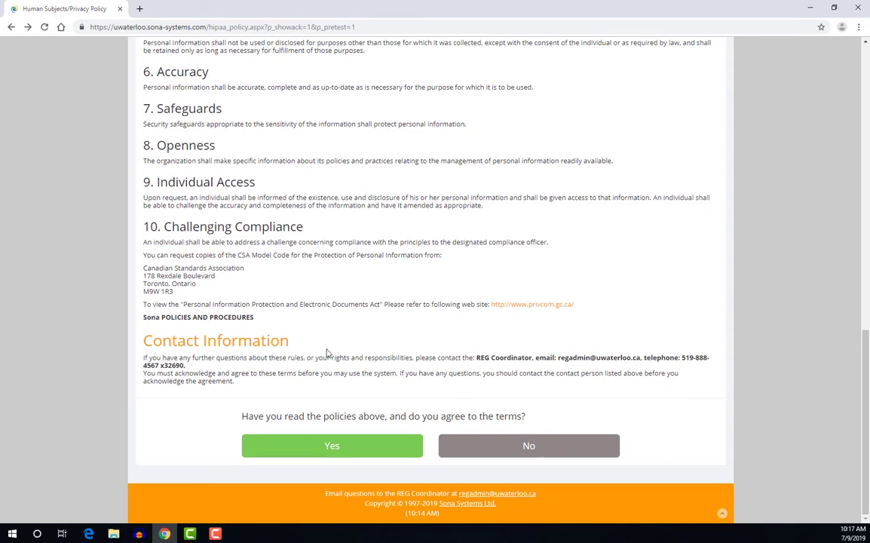
click(338, 453)
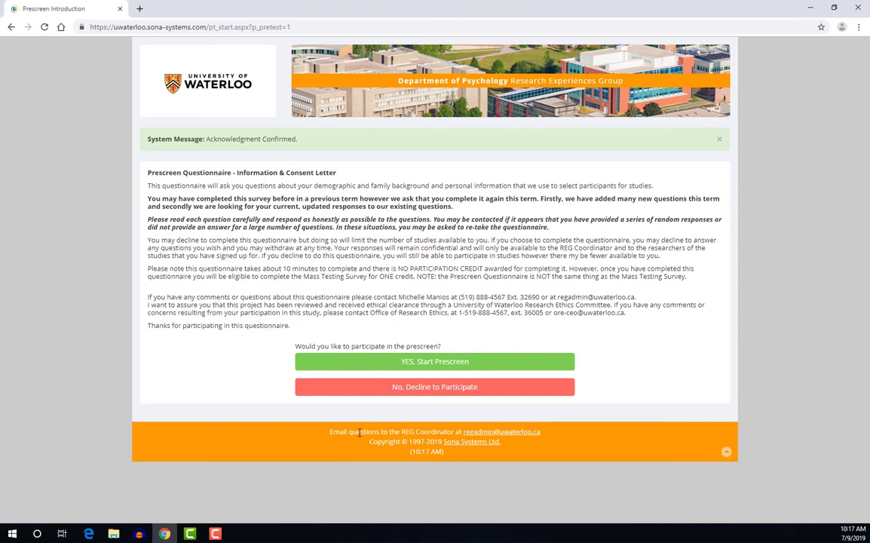
Complete and save the Prescreen Questionnaire, and continue past its feedback letter to the home page.
click(433, 363)
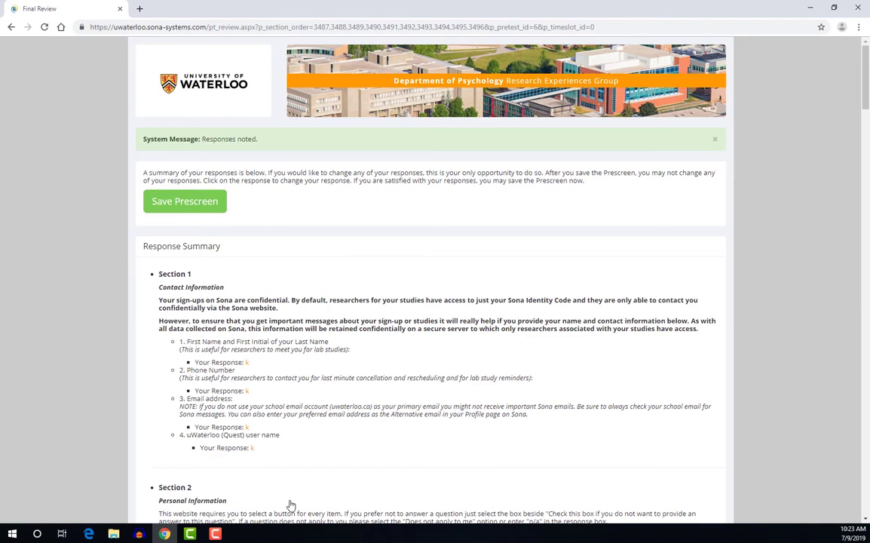
click(180, 201)
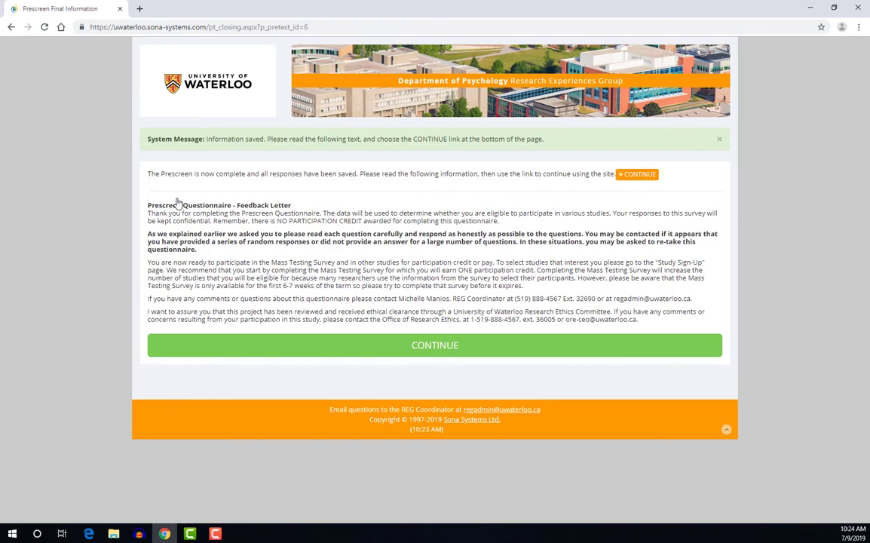
click(445, 347)
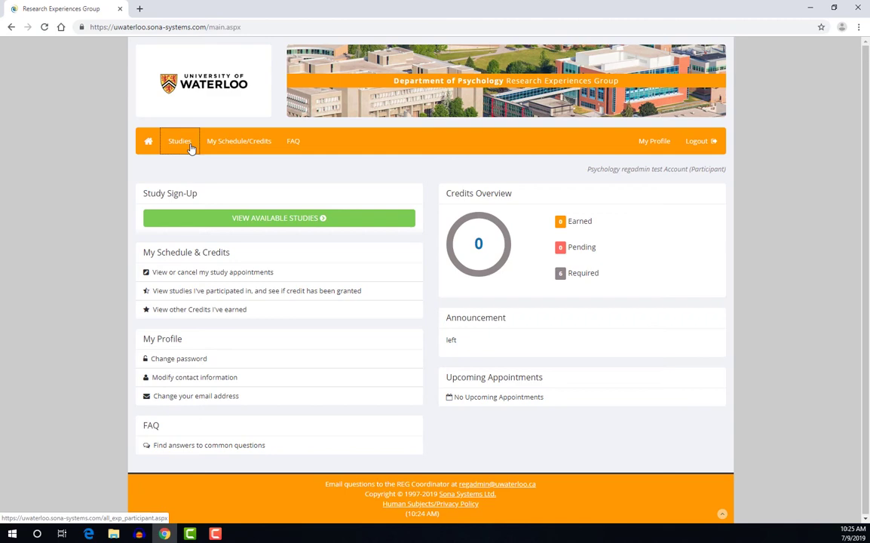
Look over the available studies, the schedule and credits notes, and the FAQ, ending back on the home page.
click(251, 218)
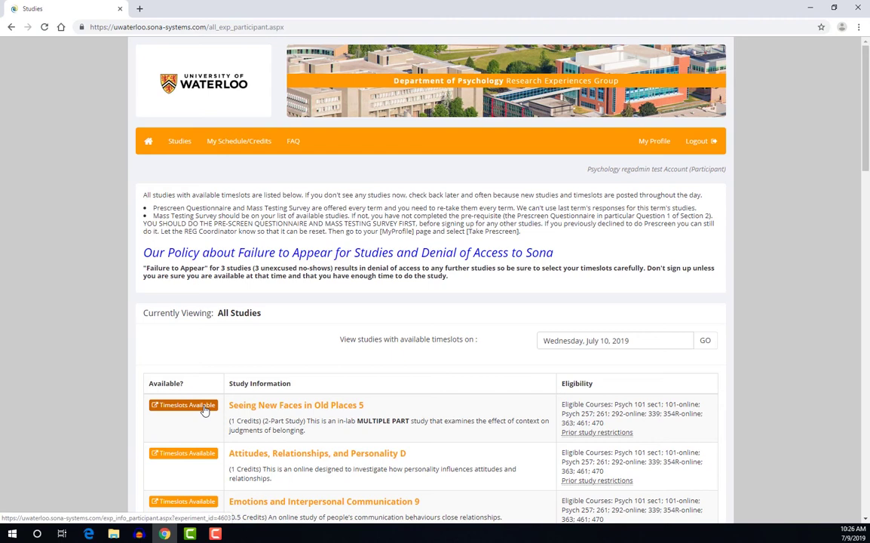
click(233, 143)
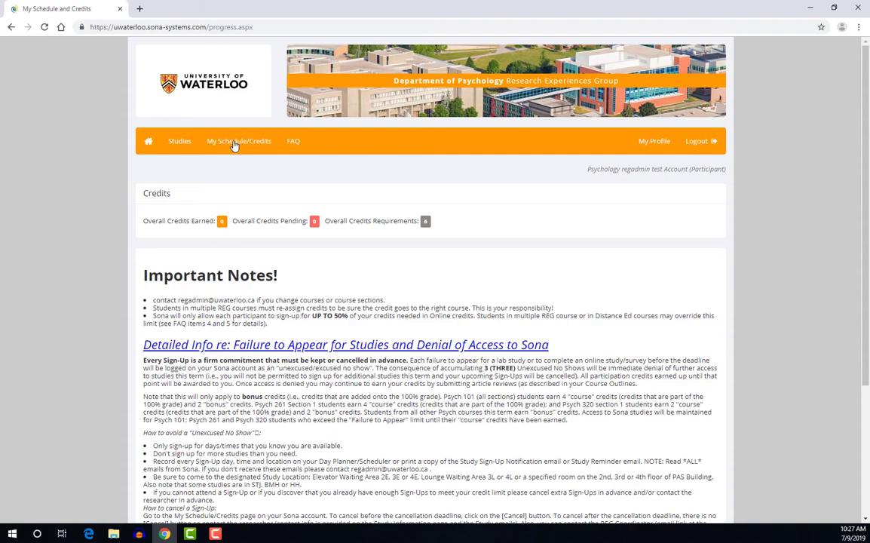
click(295, 147)
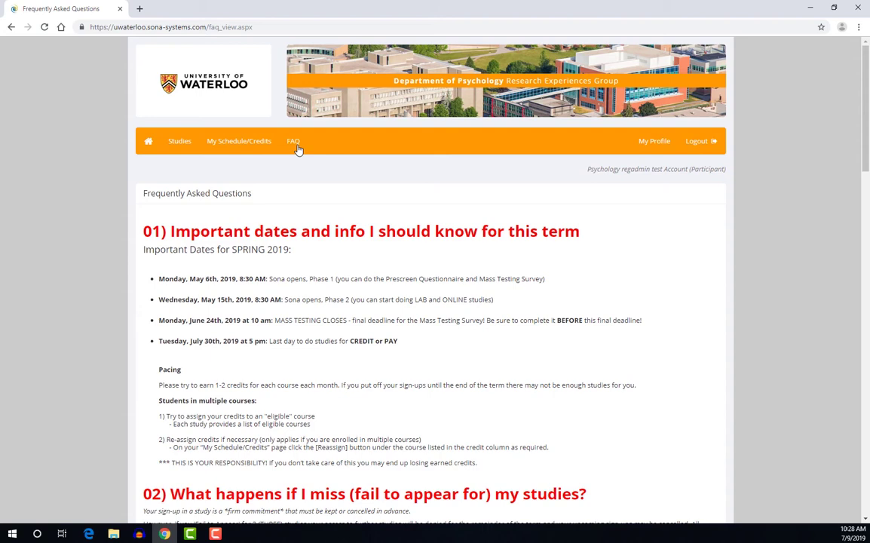
click(148, 142)
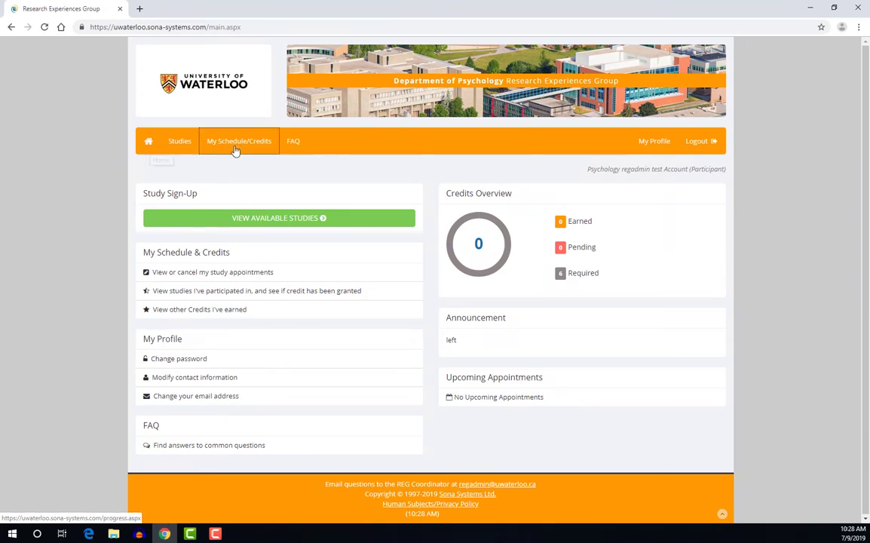
Sign up for the Life and Well-being online study with the July 11, 2019 11:00 PM participation deadline.
click(288, 220)
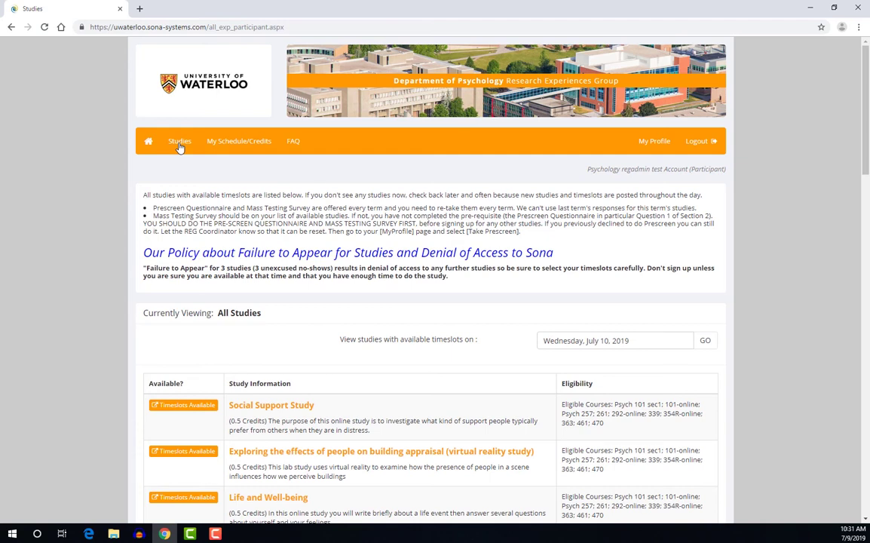
click(179, 144)
click(268, 499)
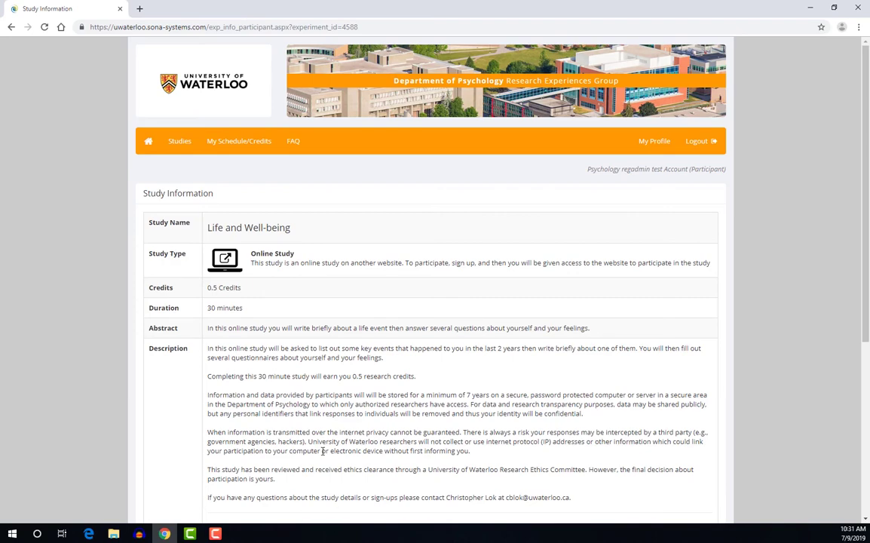
scroll(322, 447, down, 3)
scroll(323, 447, down, 3)
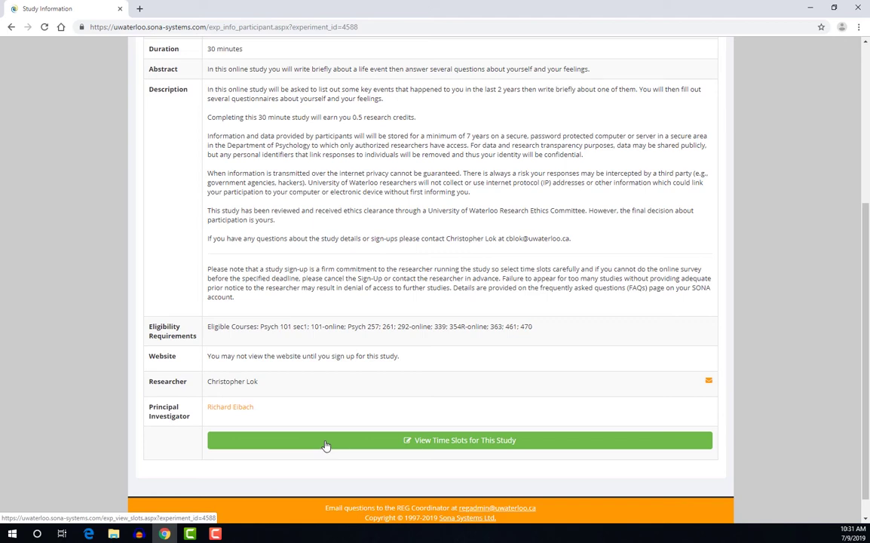
click(325, 445)
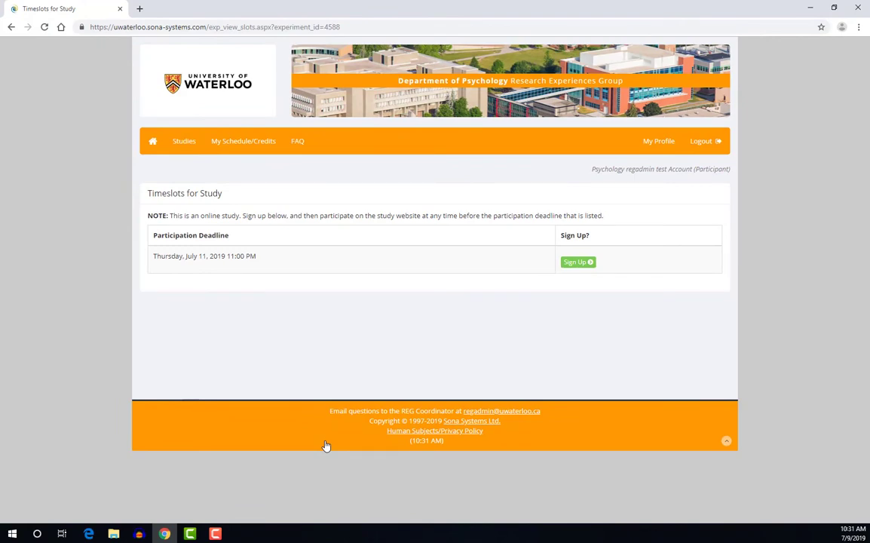
click(579, 263)
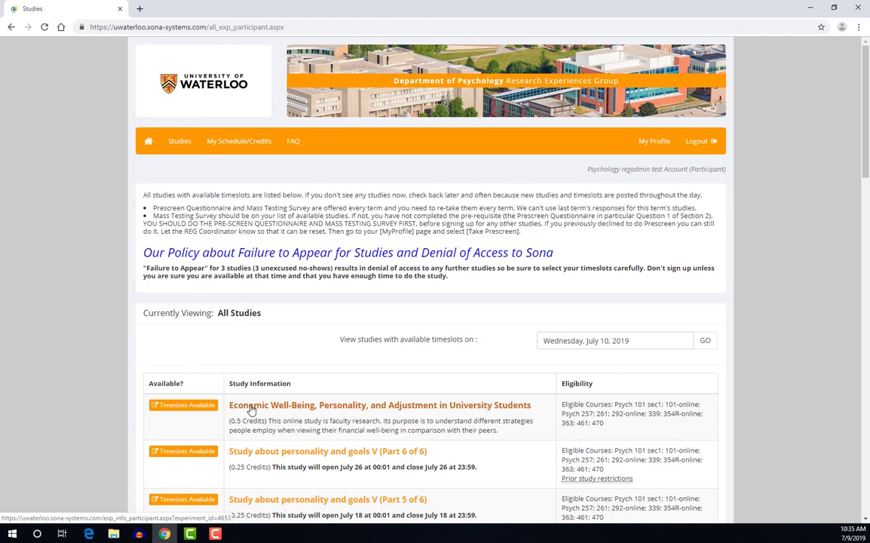
Sign up for the Economic Well-Being, Personality, and Adjustment in University Students study with the July 18, 2019 12:00 AM deadline.
click(251, 407)
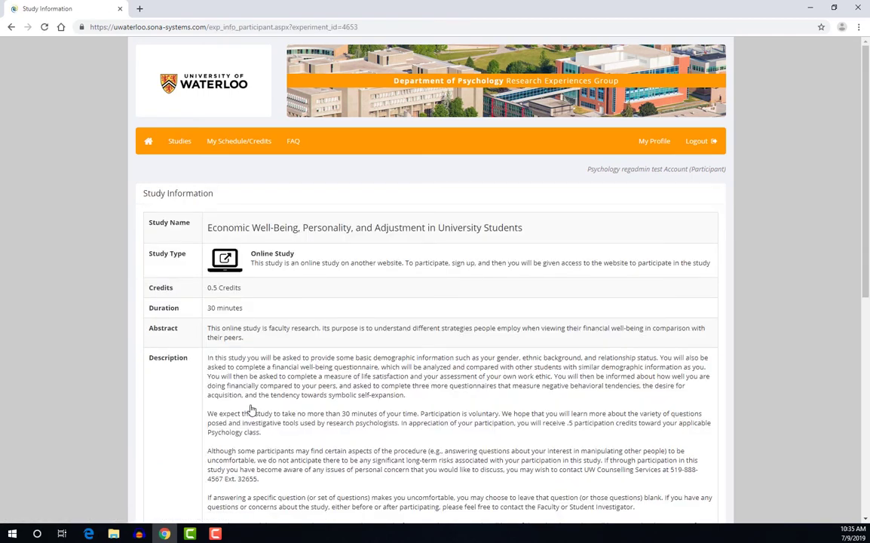
scroll(251, 411, down, 6)
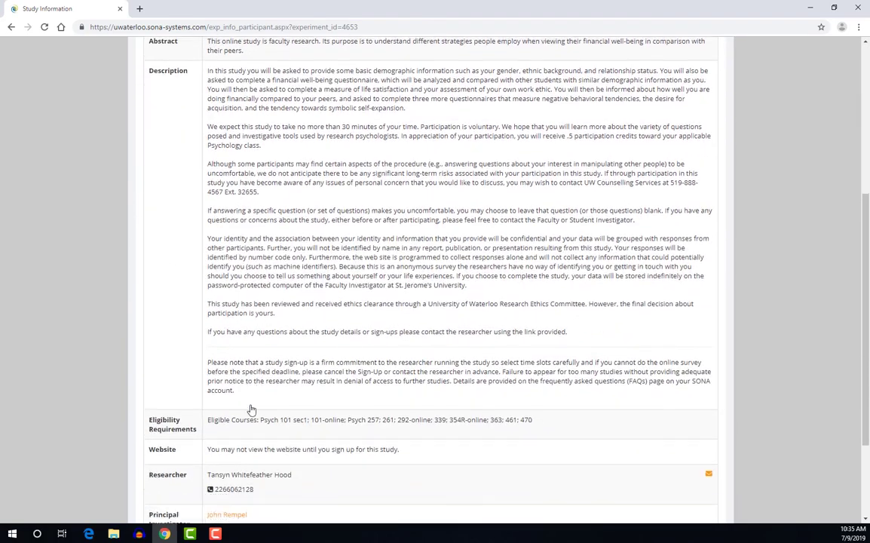
click(338, 417)
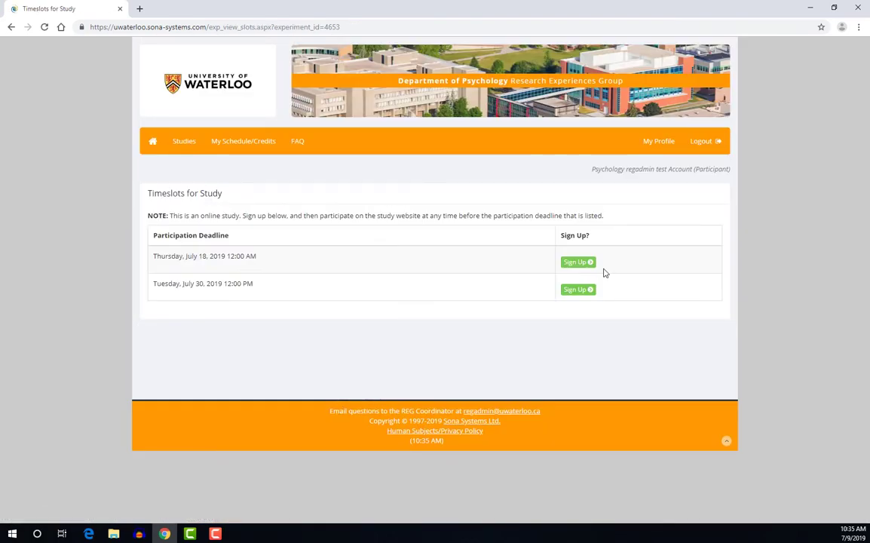
click(576, 262)
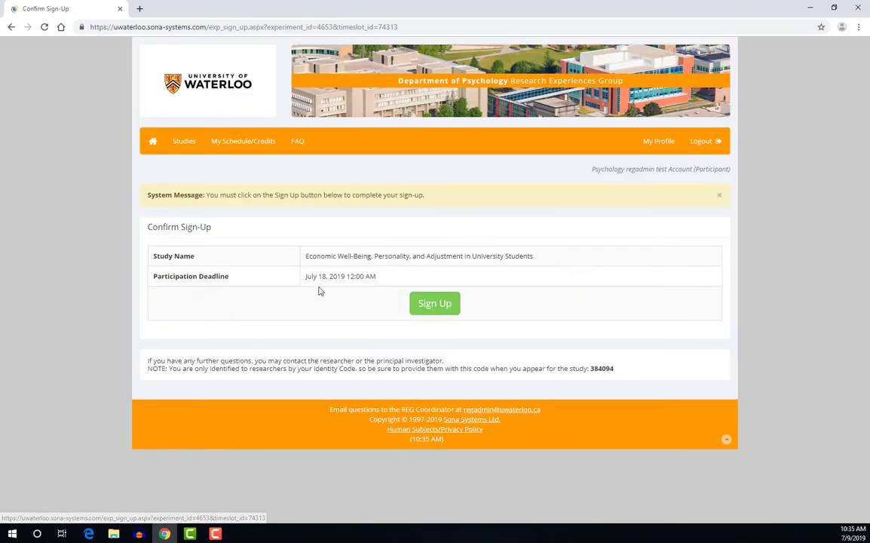
click(435, 305)
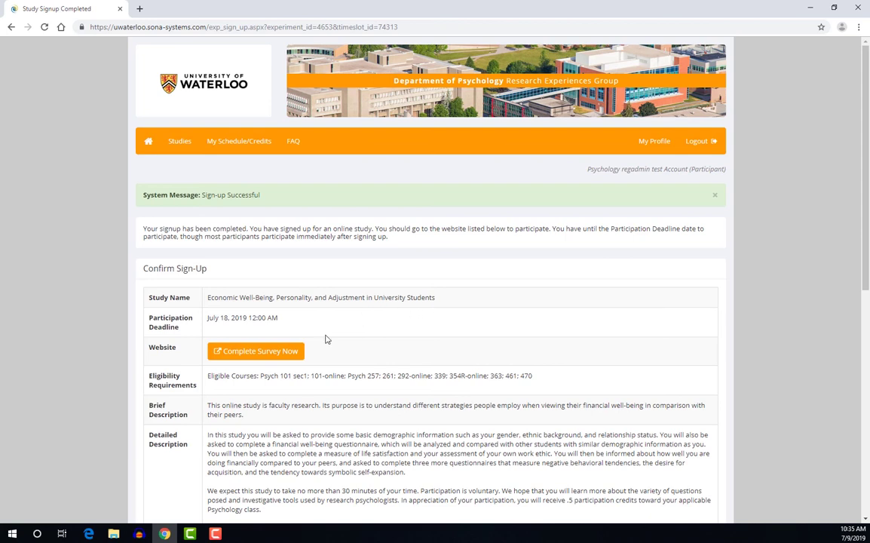
From the study sign-ups in the schedule, open the Economic Well-Being study's information and go to its study website.
click(224, 143)
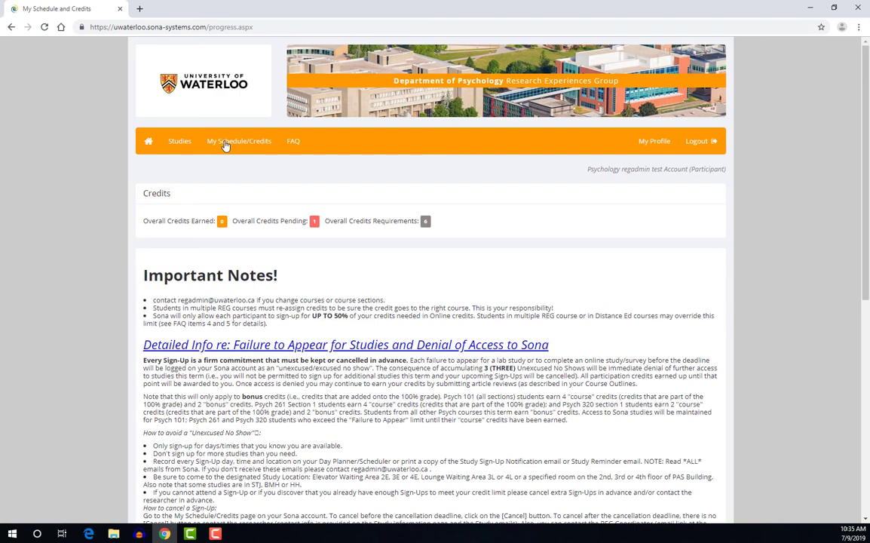
scroll(350, 312, down, 5)
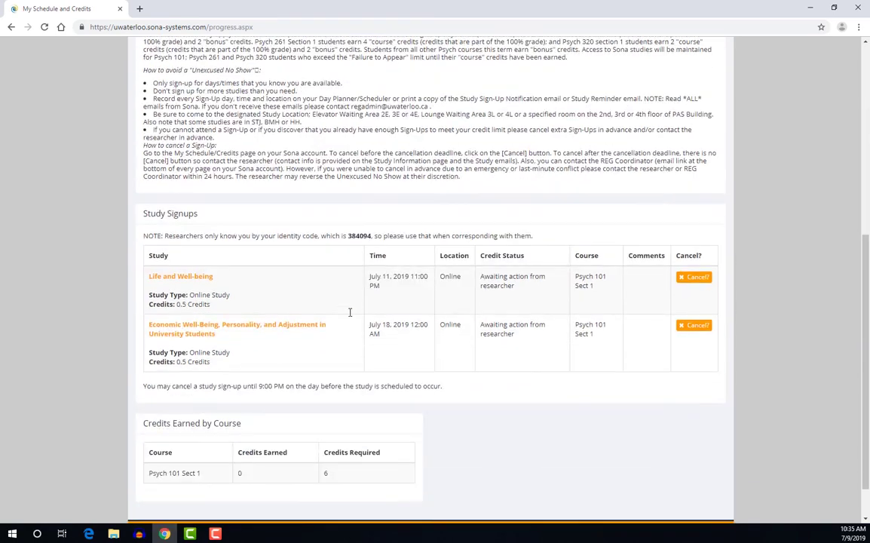
click(236, 328)
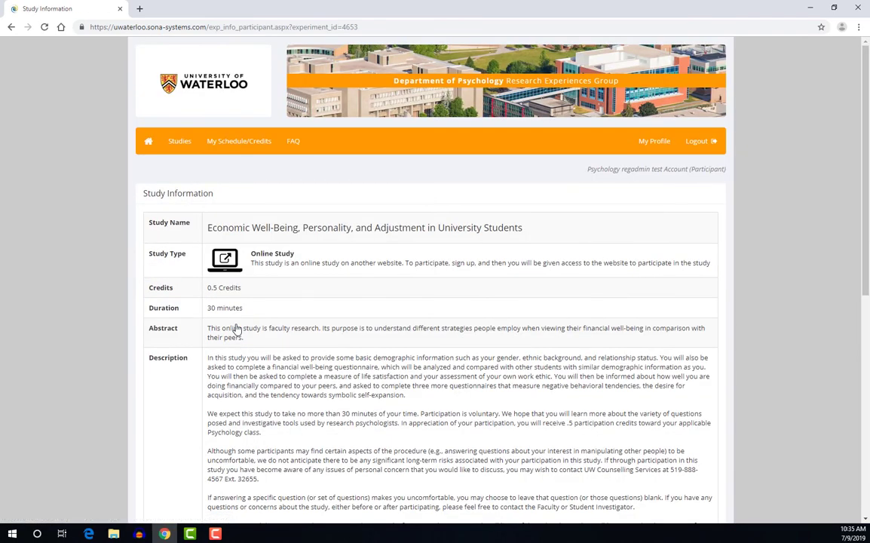
scroll(236, 329, down, 5)
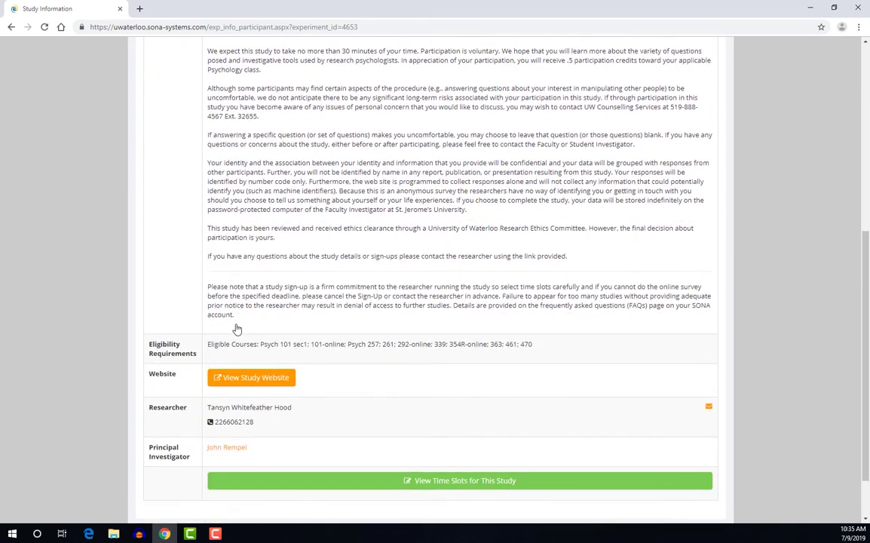
scroll(236, 328, down, 1)
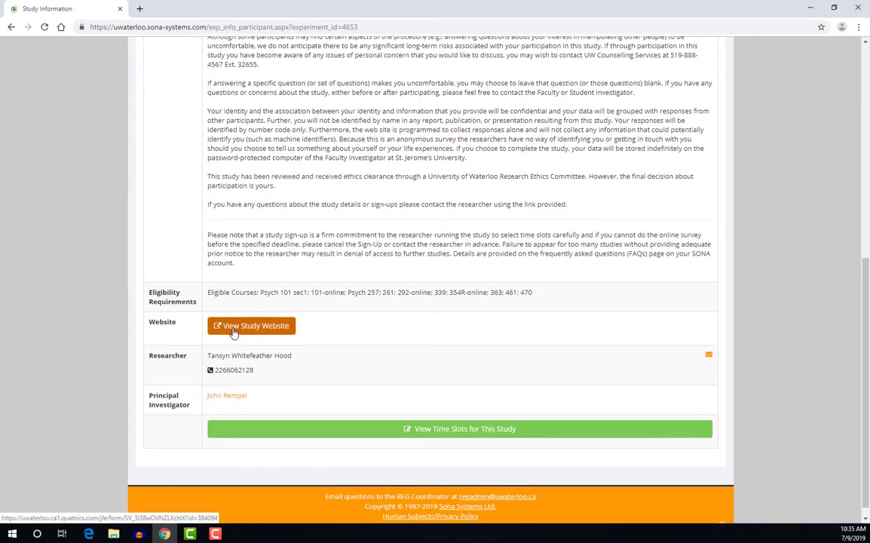
click(234, 330)
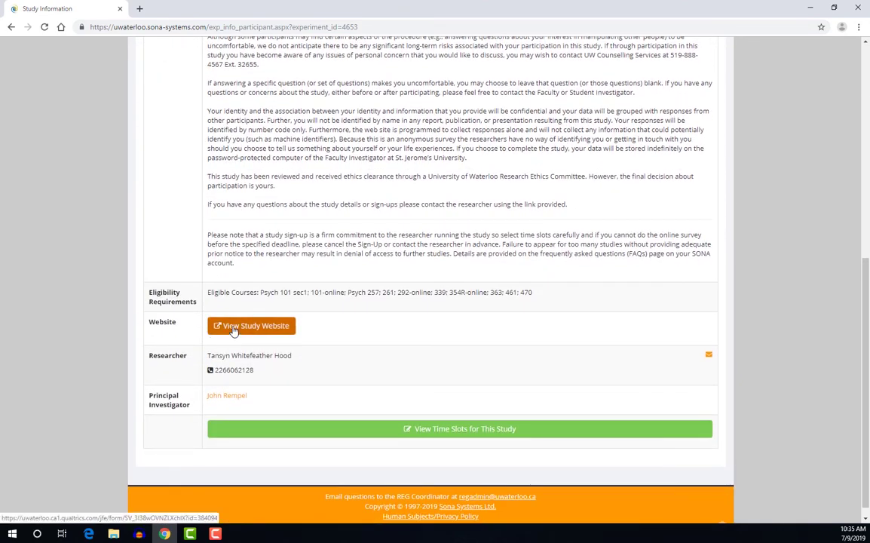